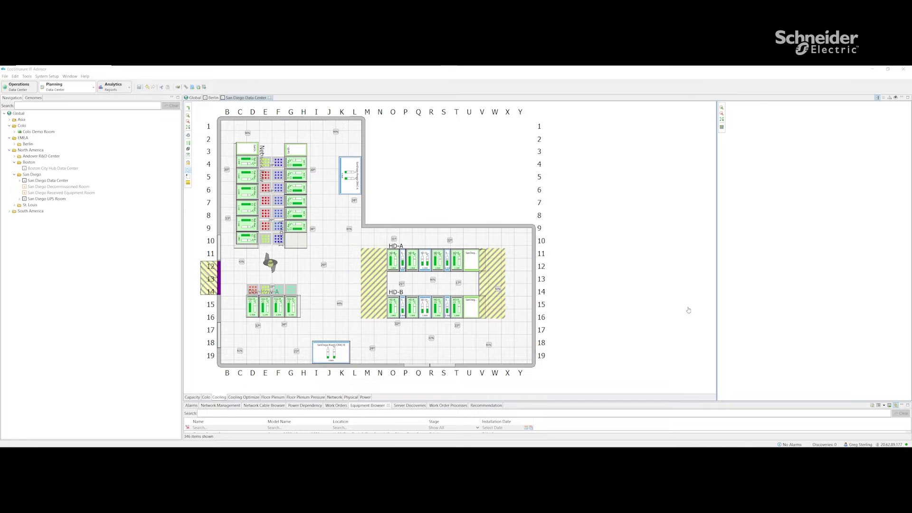
pyautogui.moveTo(338, 354)
pyautogui.moveTo(353, 192)
pyautogui.moveTo(448, 316)
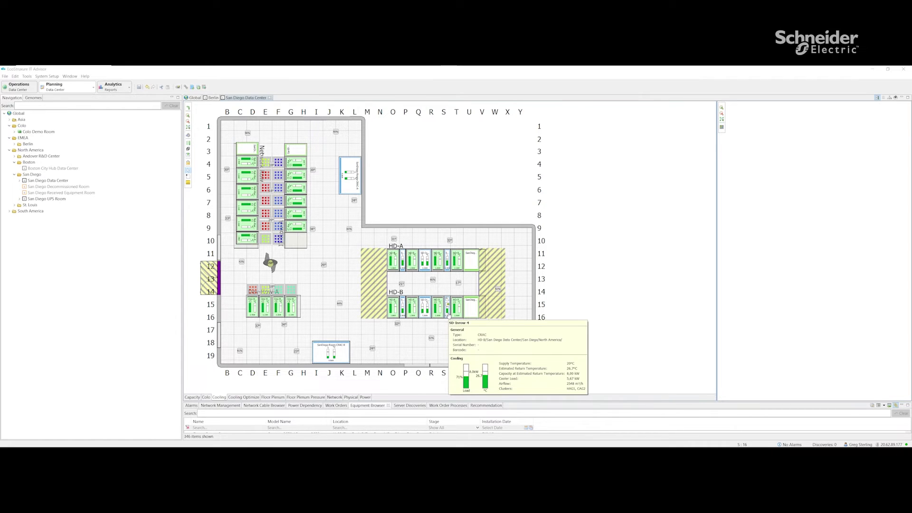
pyautogui.click(896, 98)
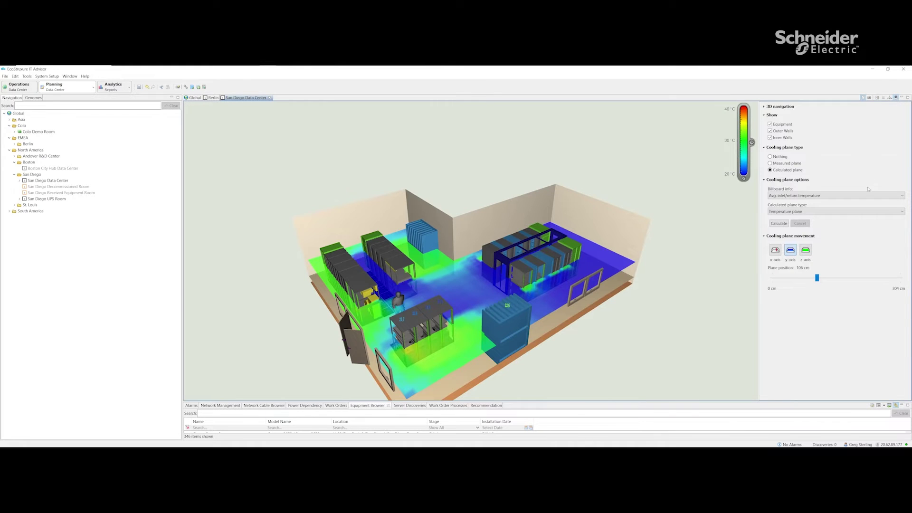
# Calculate the room's 3D temperature plane and save the heat map image as 20.png.
pyautogui.click(779, 223)
pyautogui.click(869, 97)
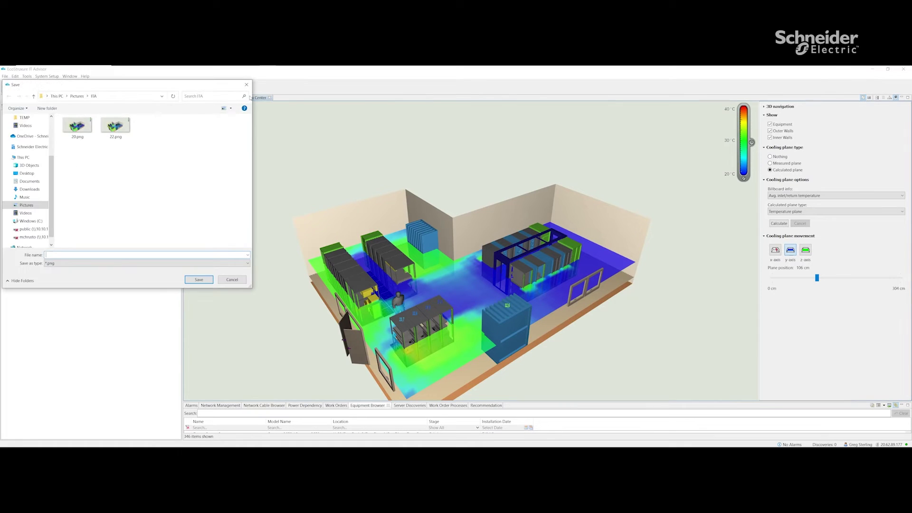
pyautogui.click(77, 127)
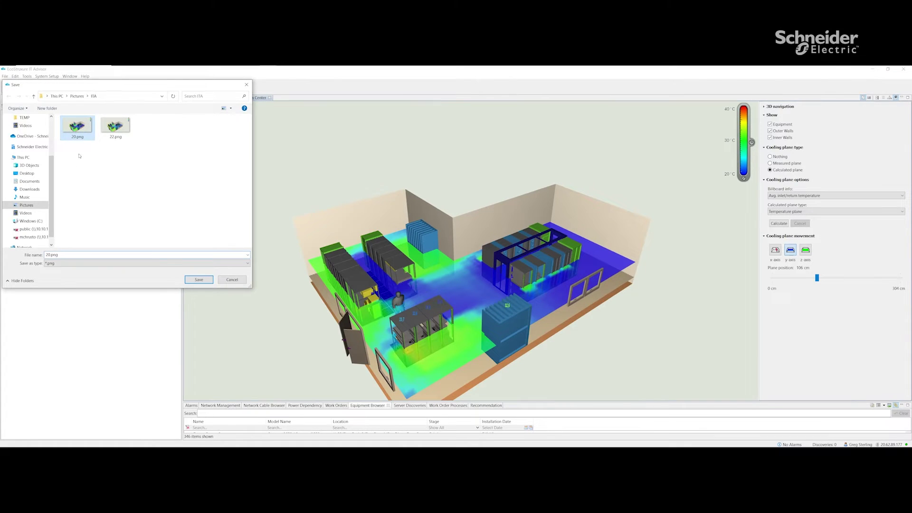
pyautogui.click(197, 281)
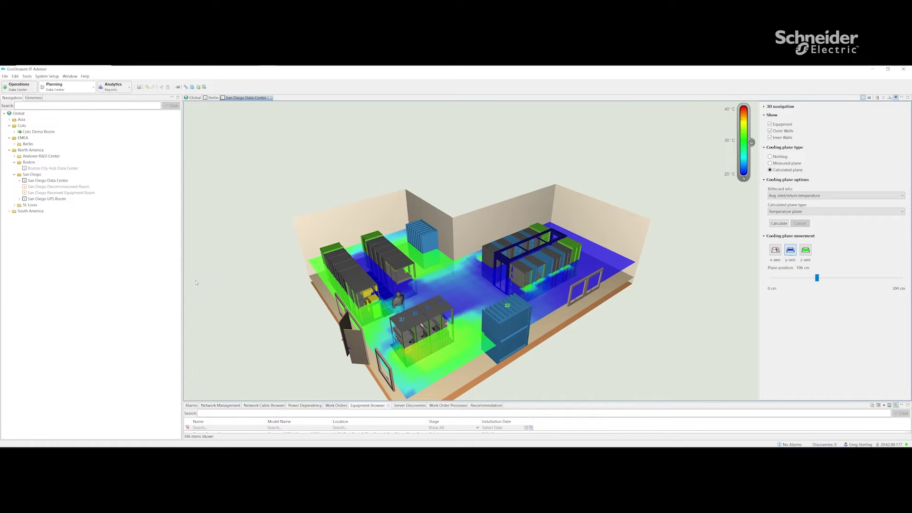
# Return to the 2D floor plan and set CRAC-B's supply temperature to 22 °C.
pyautogui.click(877, 98)
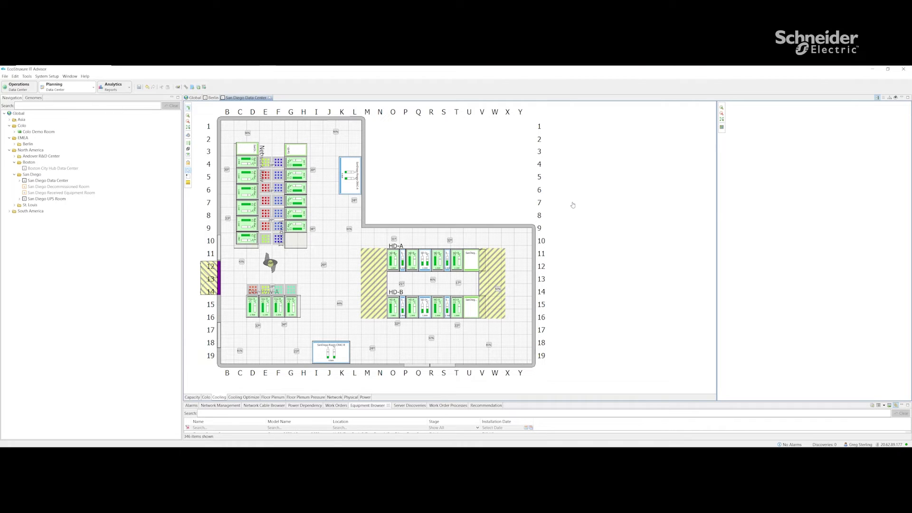
pyautogui.moveTo(339, 354)
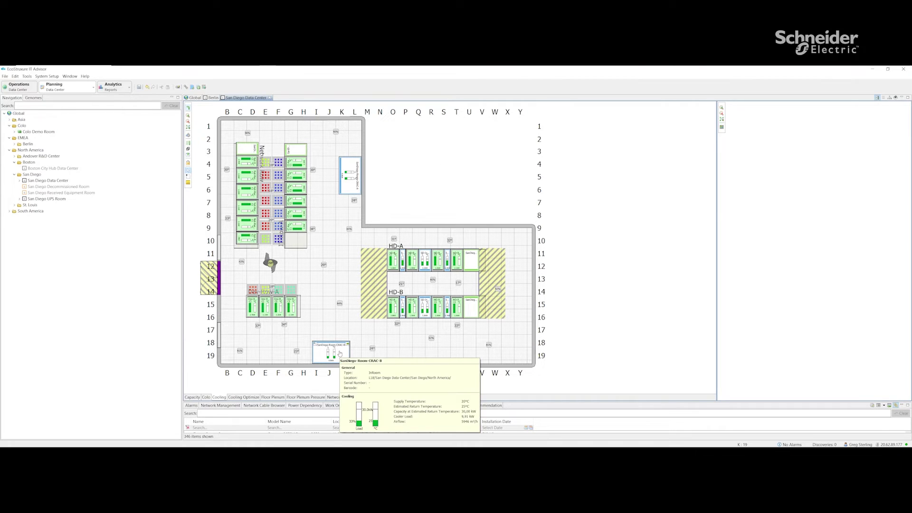
pyautogui.rightClick(340, 353)
pyautogui.click(350, 349)
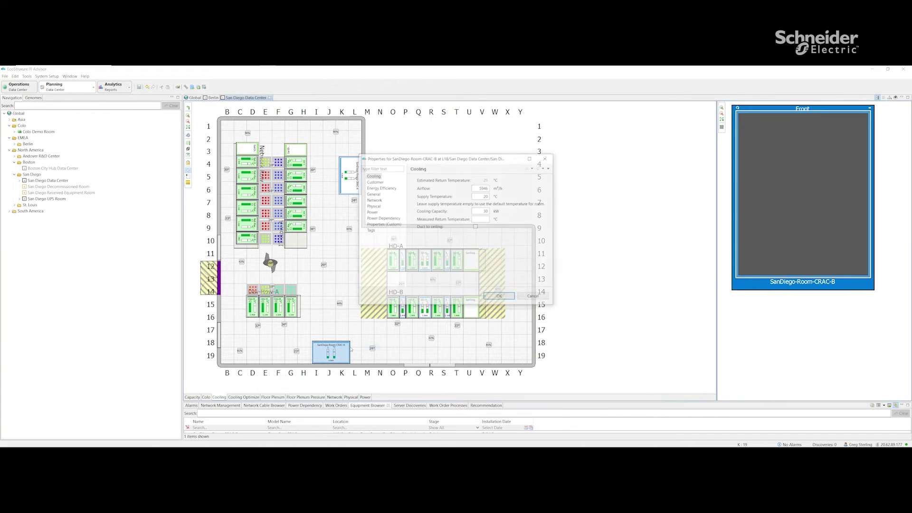
pyautogui.doubleClick(485, 196)
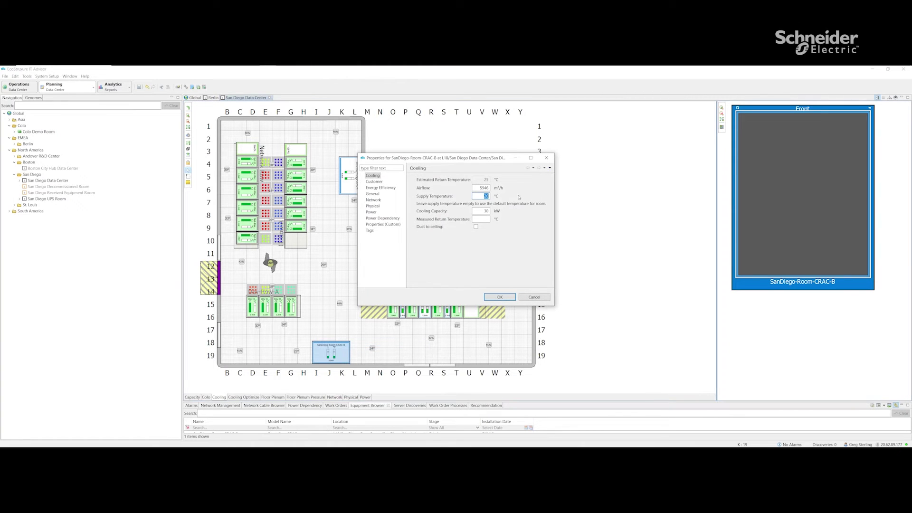
pyautogui.write('2')
pyautogui.click(490, 300)
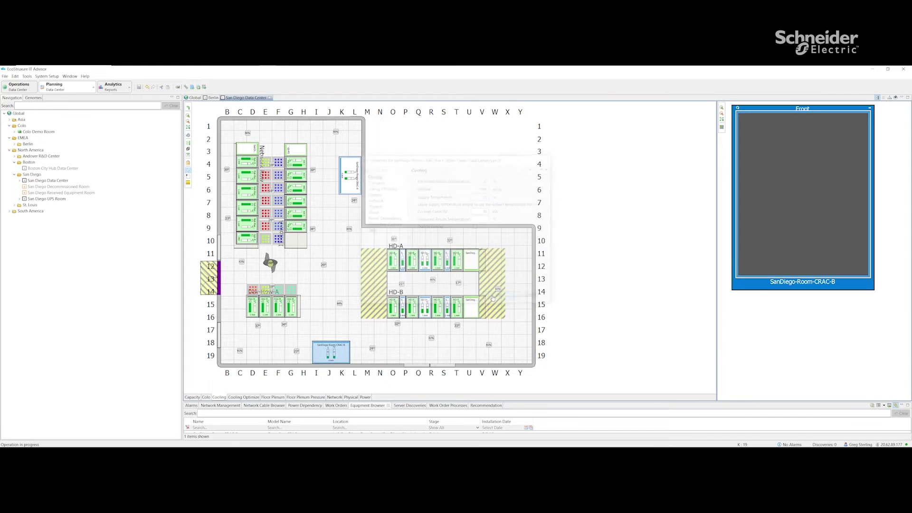
# Set CRAC-A's supply temperature to 22 °C.
pyautogui.rightClick(355, 192)
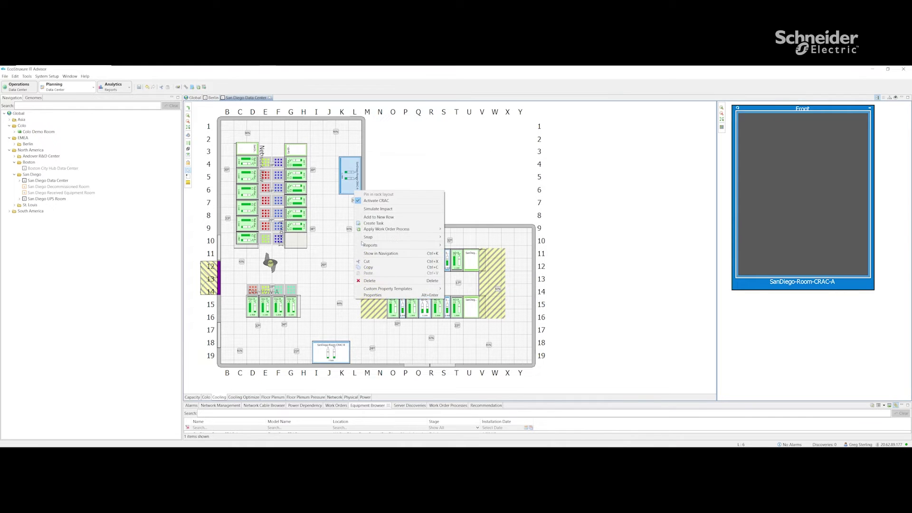
pyautogui.click(374, 295)
pyautogui.doubleClick(478, 198)
pyautogui.write('22')
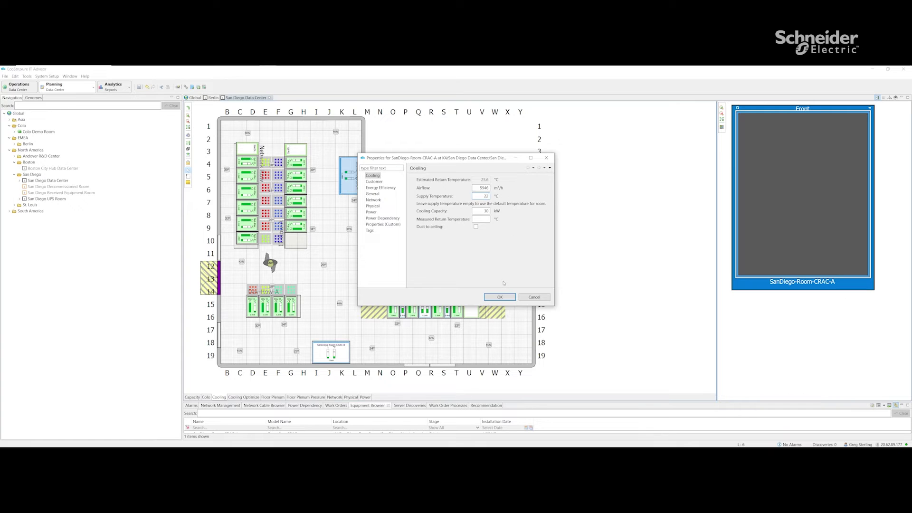
pyautogui.click(500, 297)
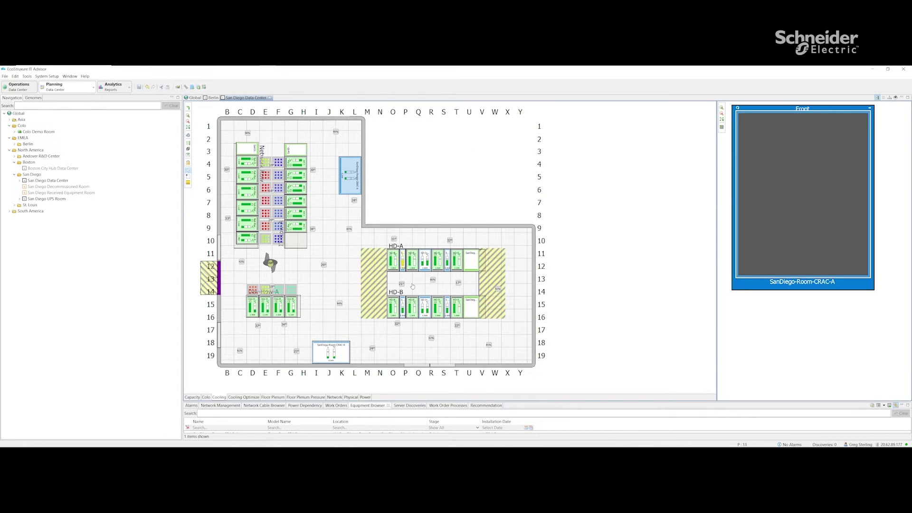
# Set in-row cooler SD-Inrow-1's supply temperature in row HD-A to 22 °C.
pyautogui.click(403, 269)
pyautogui.rightClick(403, 269)
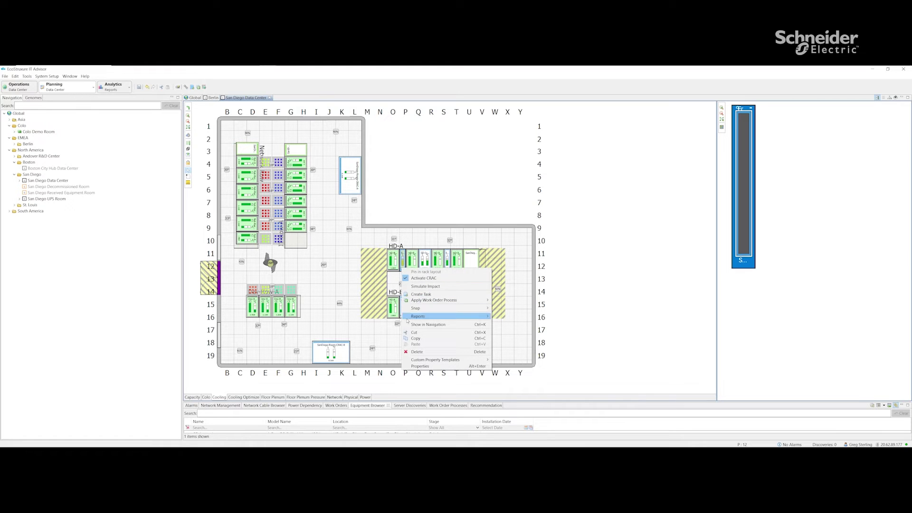
pyautogui.click(419, 367)
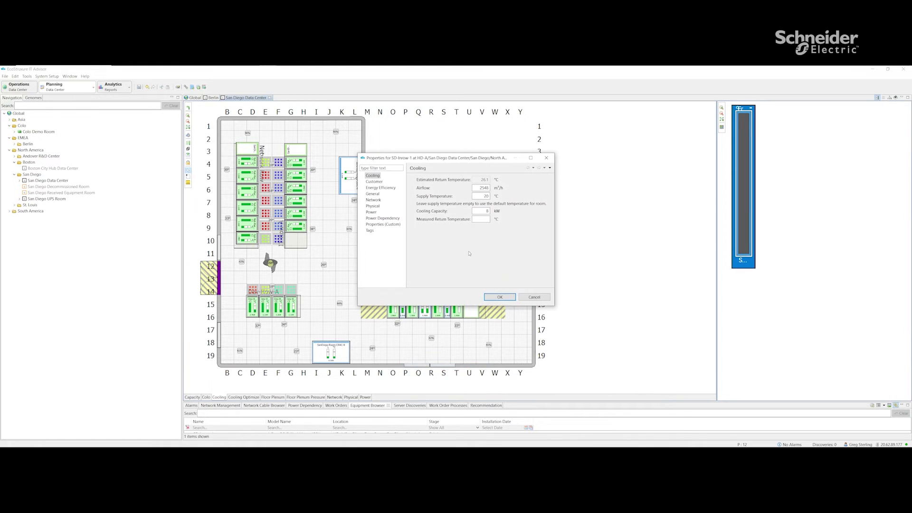
pyautogui.doubleClick(482, 195)
pyautogui.write('22')
pyautogui.click(505, 298)
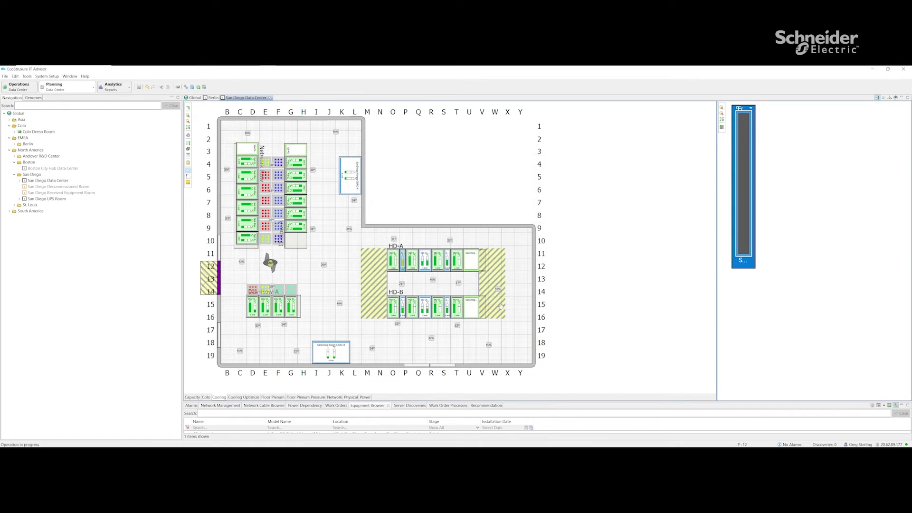
# Check SD-Inrow-2's properties, then set SD-Inrow-5's supply temperature to 22 °C.
pyautogui.rightClick(403, 313)
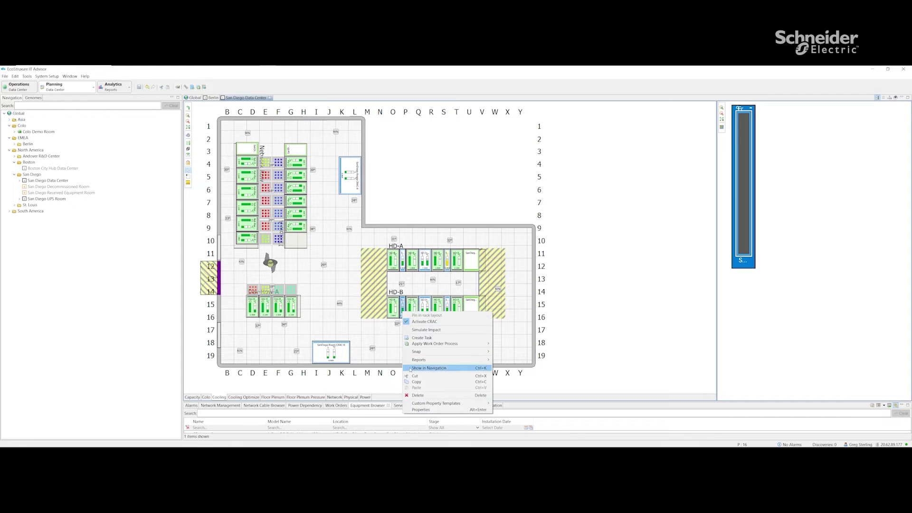
pyautogui.click(416, 409)
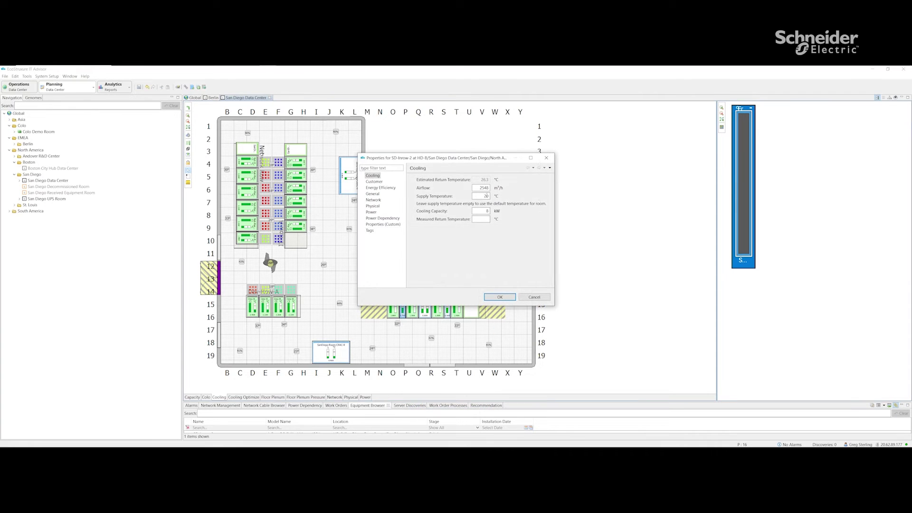
pyautogui.click(498, 298)
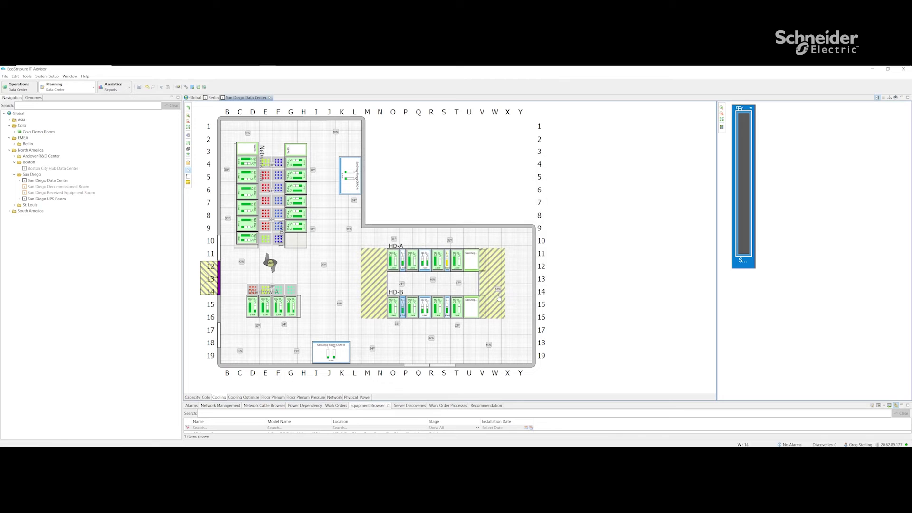
pyautogui.rightClick(424, 261)
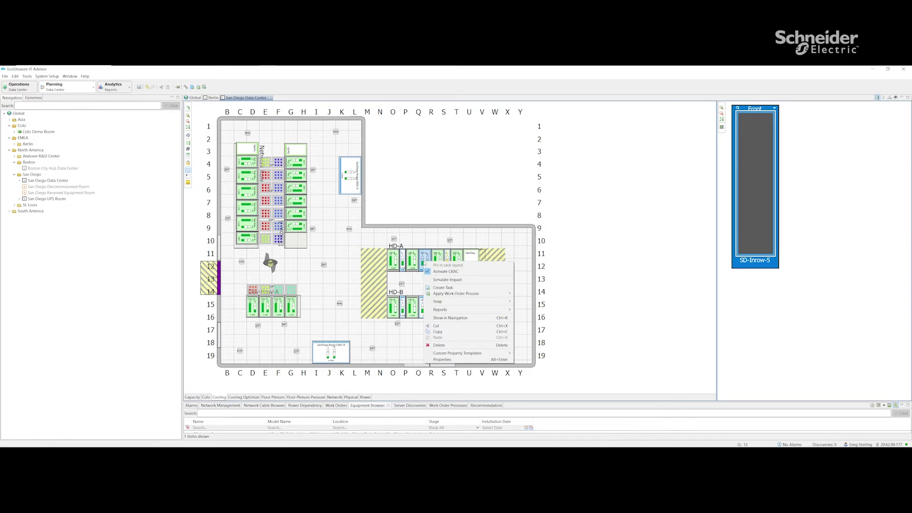
pyautogui.click(444, 360)
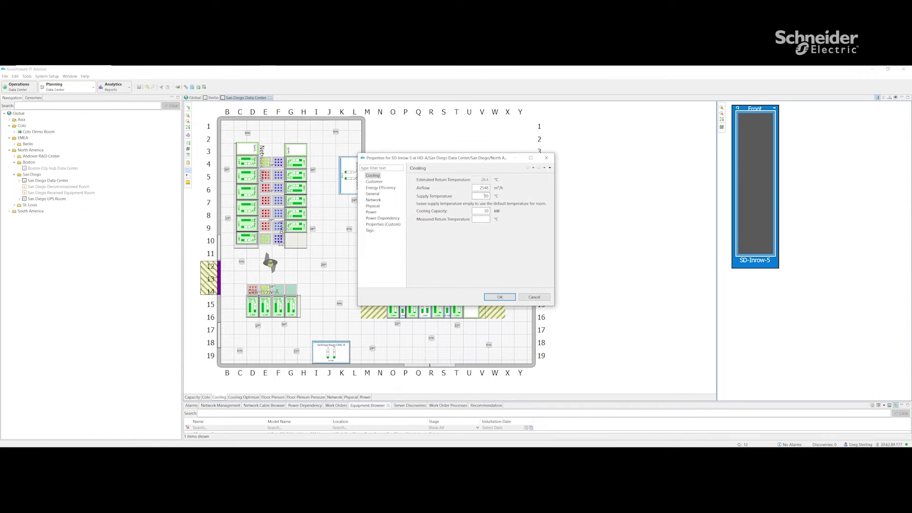
pyautogui.doubleClick(485, 195)
pyautogui.write('22')
pyautogui.click(500, 297)
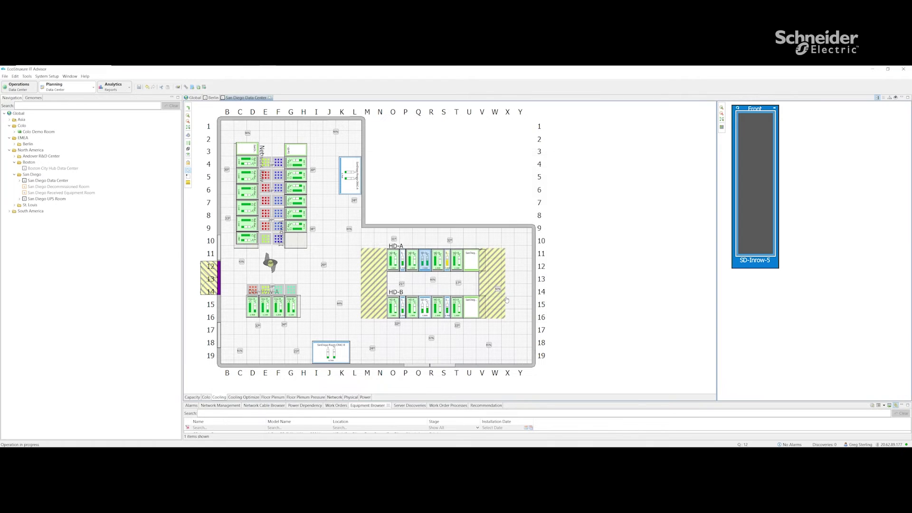
# Set SD-Inrow-6's supply temperature in row HD-B to 22 °C.
pyautogui.click(426, 311)
pyautogui.rightClick(426, 311)
pyautogui.click(470, 409)
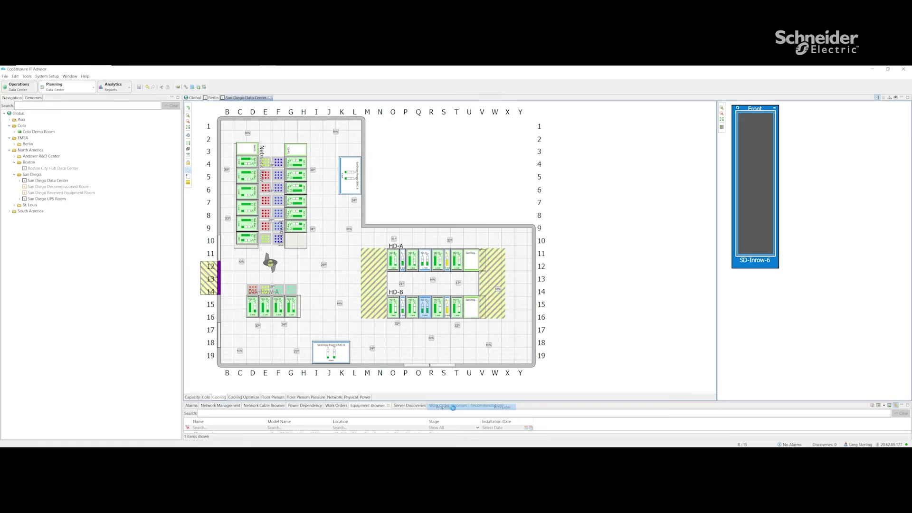
pyautogui.doubleClick(482, 196)
pyautogui.write('22')
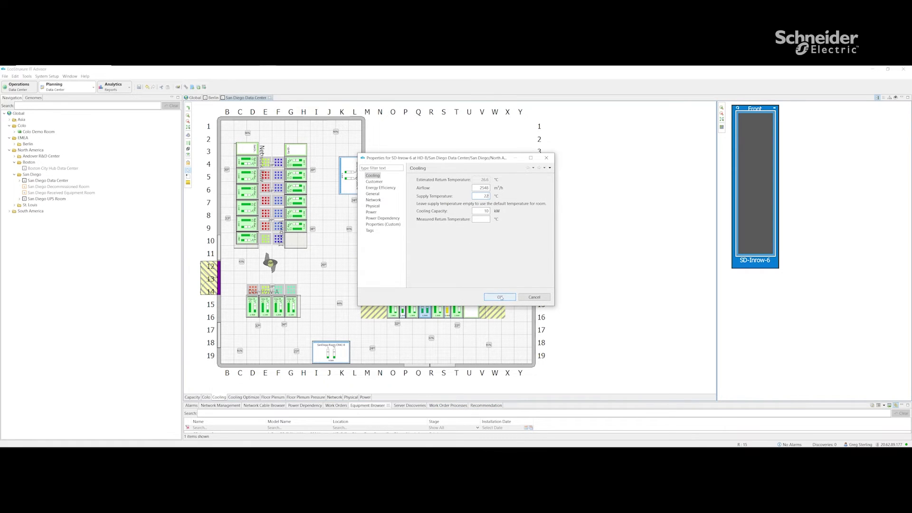
pyautogui.click(500, 297)
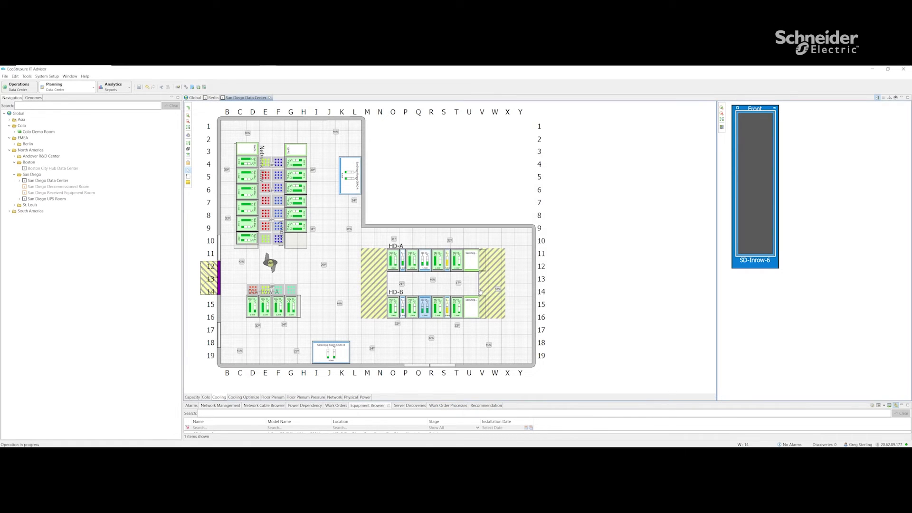
# Verify an HD-A unit reads 22 °C, then set SD-Inrow-4's supply temperature to 22 °C.
pyautogui.rightClick(446, 260)
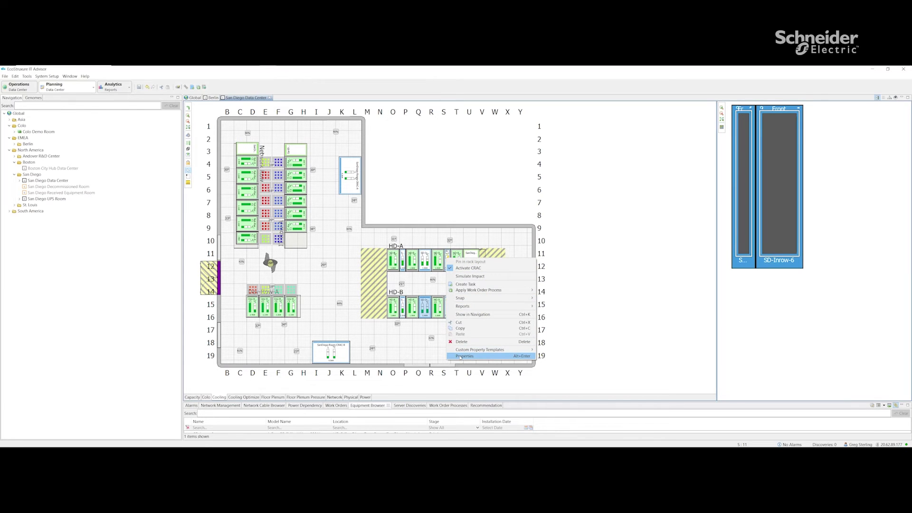
pyautogui.click(460, 357)
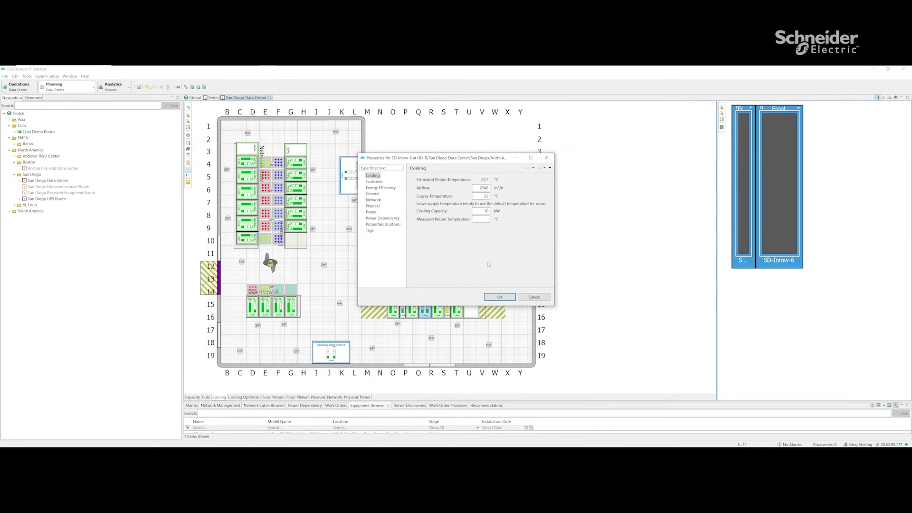
pyautogui.click(500, 296)
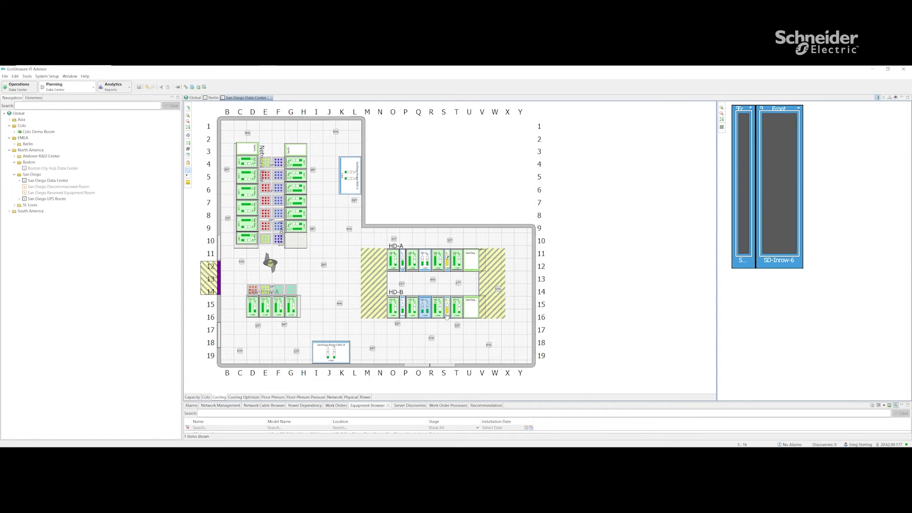
pyautogui.rightClick(447, 316)
pyautogui.click(456, 413)
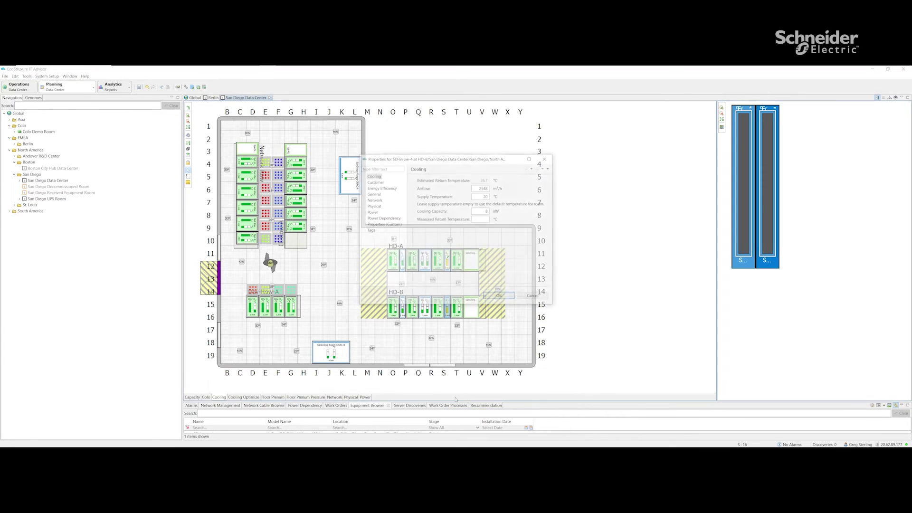
pyautogui.doubleClick(482, 197)
pyautogui.write('22')
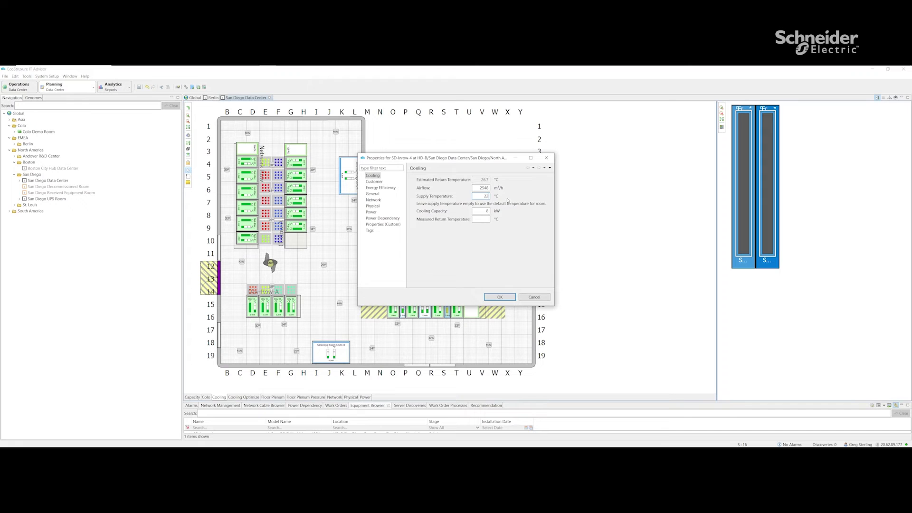
pyautogui.click(500, 297)
# Set SD-Inrow-3's supply temperature in row HD-A to 22 °C.
pyautogui.rightClick(448, 263)
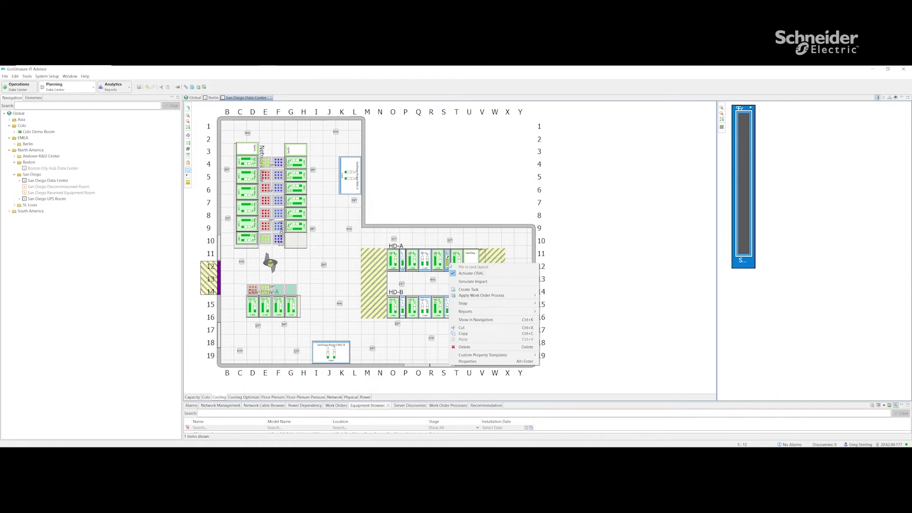
pyautogui.click(473, 362)
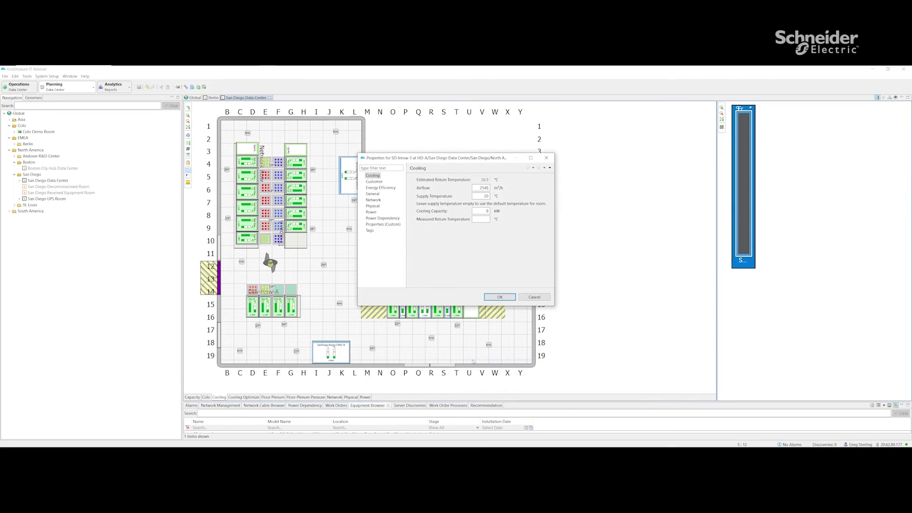
pyautogui.doubleClick(485, 196)
pyautogui.write('22')
pyautogui.click(499, 297)
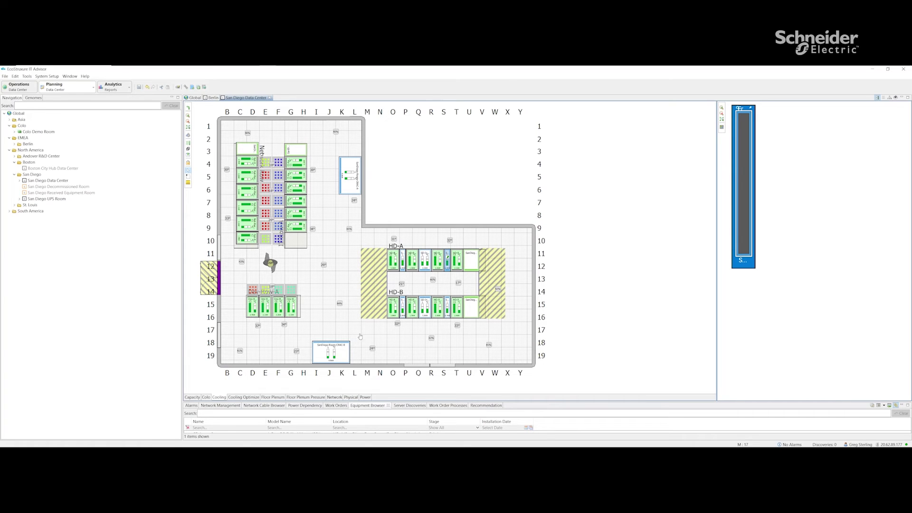
# Review the cooling units' details and switch the room back to the 3D view.
pyautogui.moveTo(339, 355)
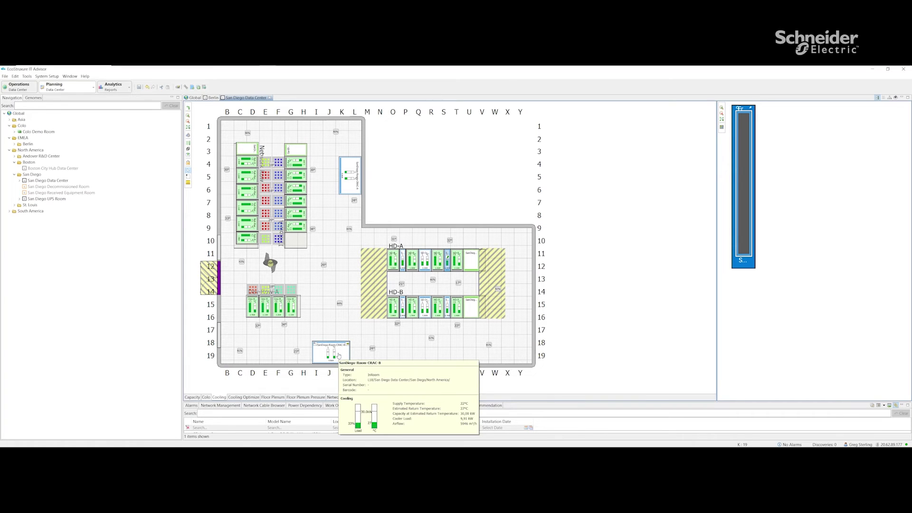
pyautogui.moveTo(344, 190)
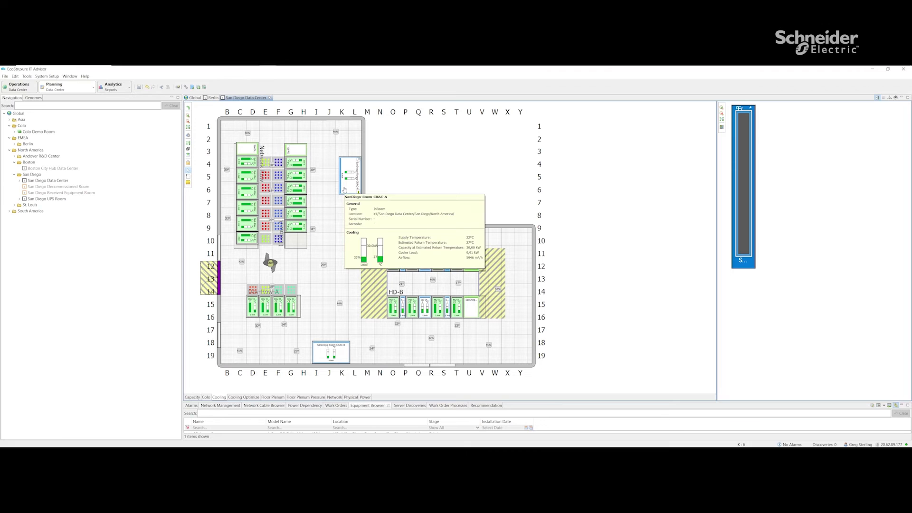
pyautogui.moveTo(402, 264)
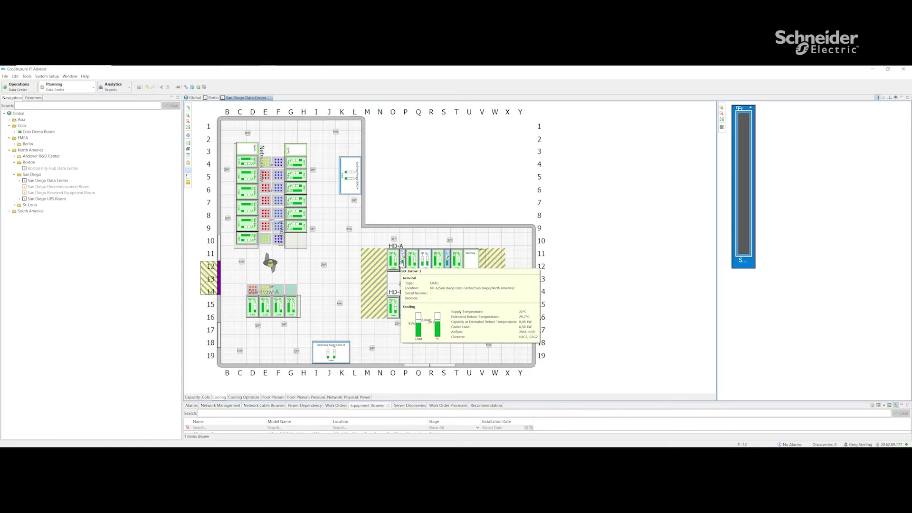
pyautogui.moveTo(403, 317)
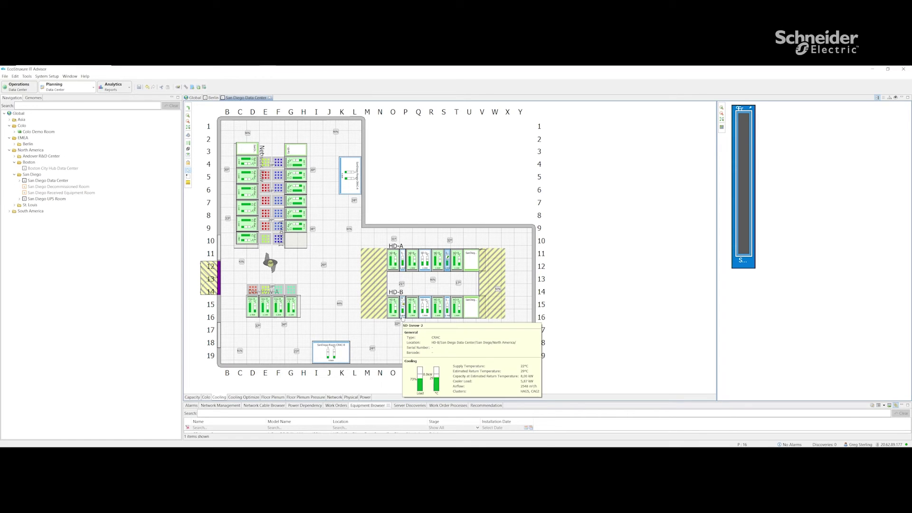
pyautogui.click(895, 98)
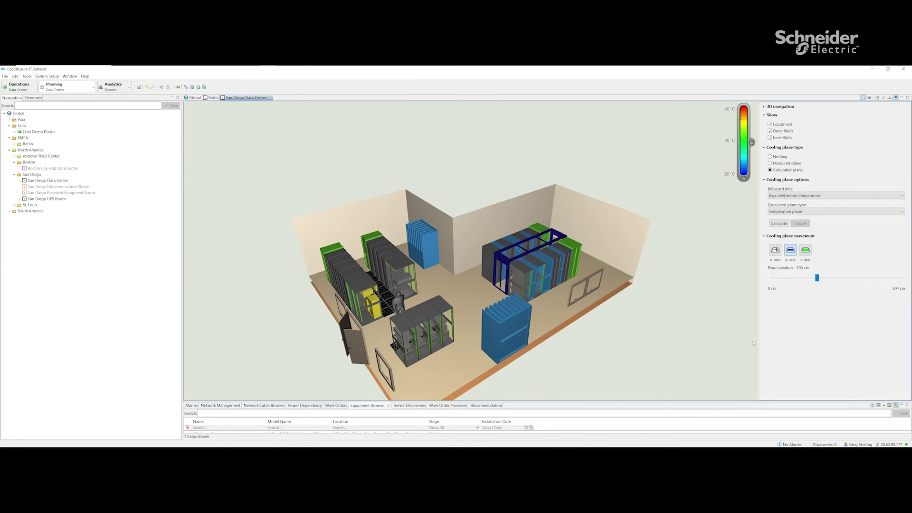
# Recalculate the 3D temperature plane and save the heat map image as 22.png.
pyautogui.click(779, 223)
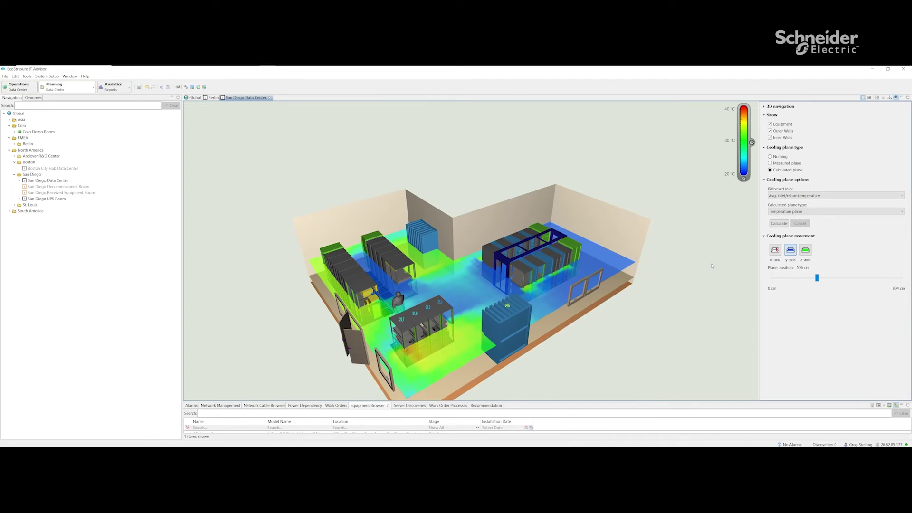
pyautogui.click(870, 98)
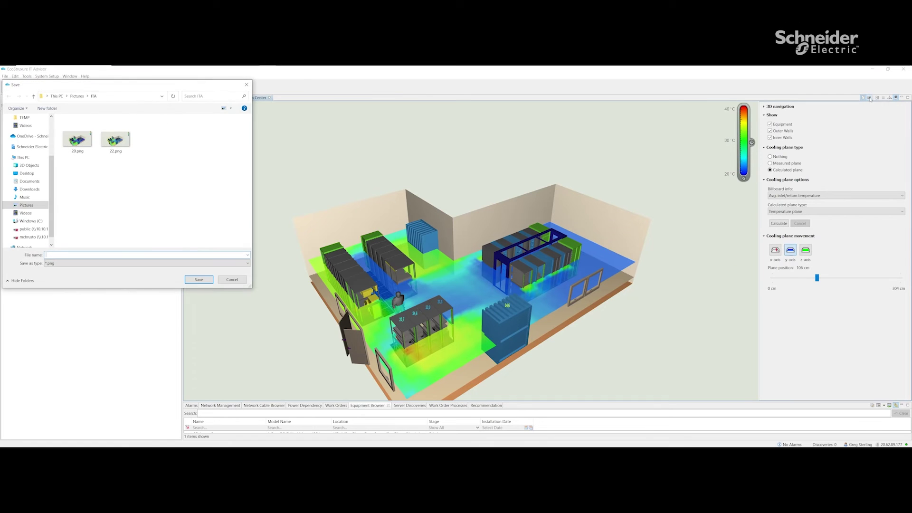
pyautogui.click(128, 135)
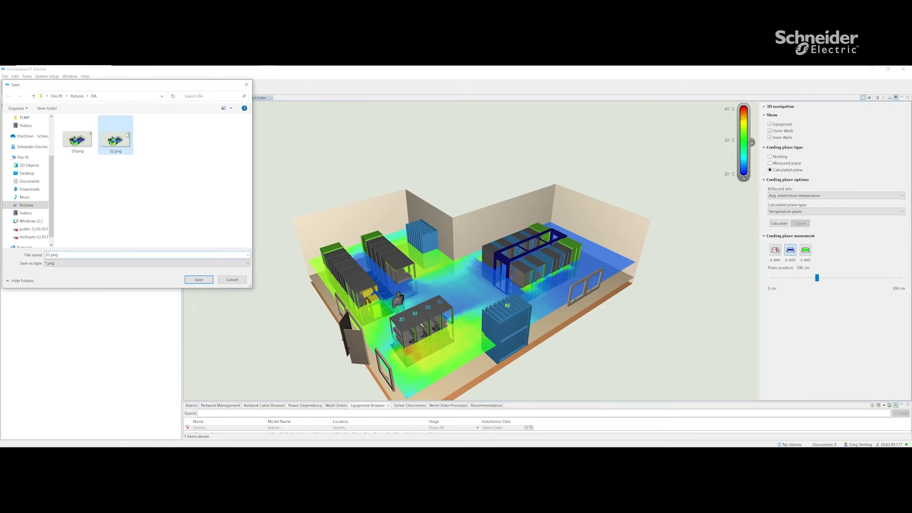
pyautogui.click(200, 281)
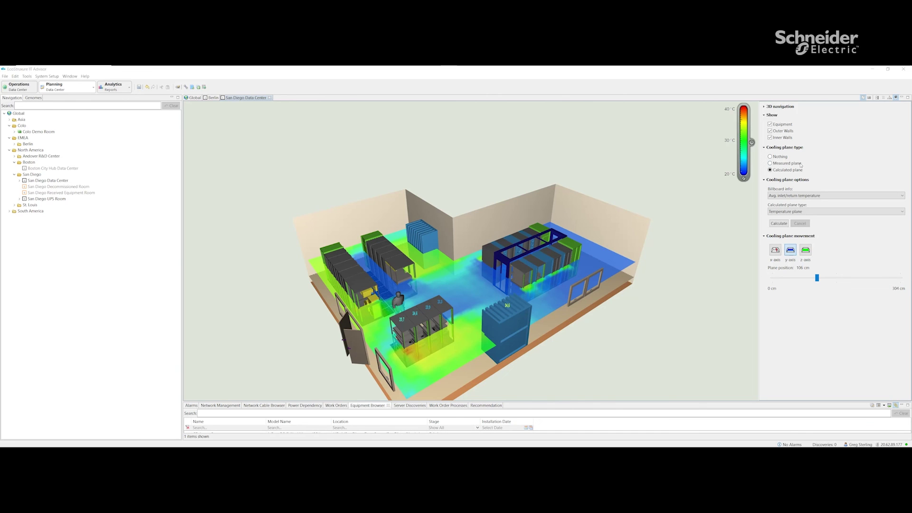
# Switch the cooling plane type to Measured plane and tilt the room to view from above.
pyautogui.click(770, 163)
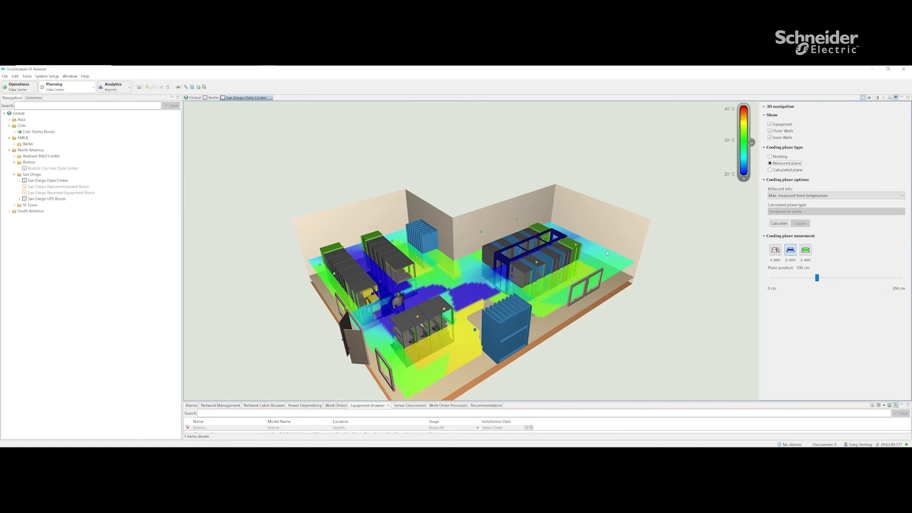
pyautogui.moveTo(607, 253); pyautogui.dragTo(470, 245)
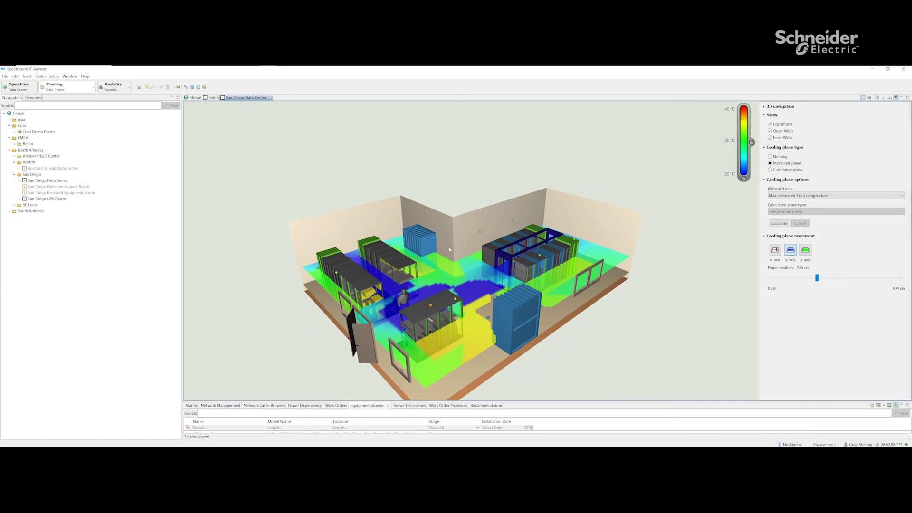